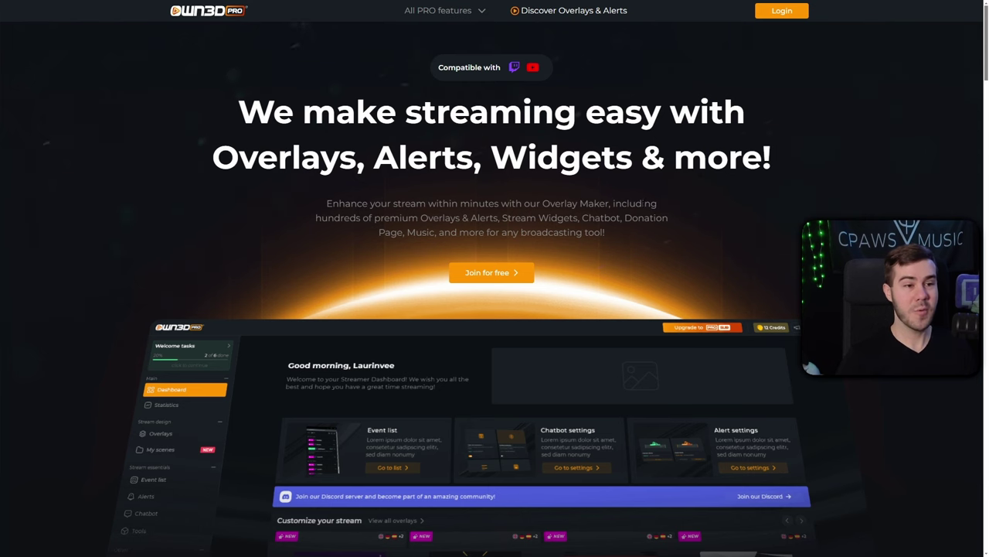
# Go to the OWN3D Pro login page offering Twitch, Discord and Email sign-in.
pyautogui.click(492, 272)
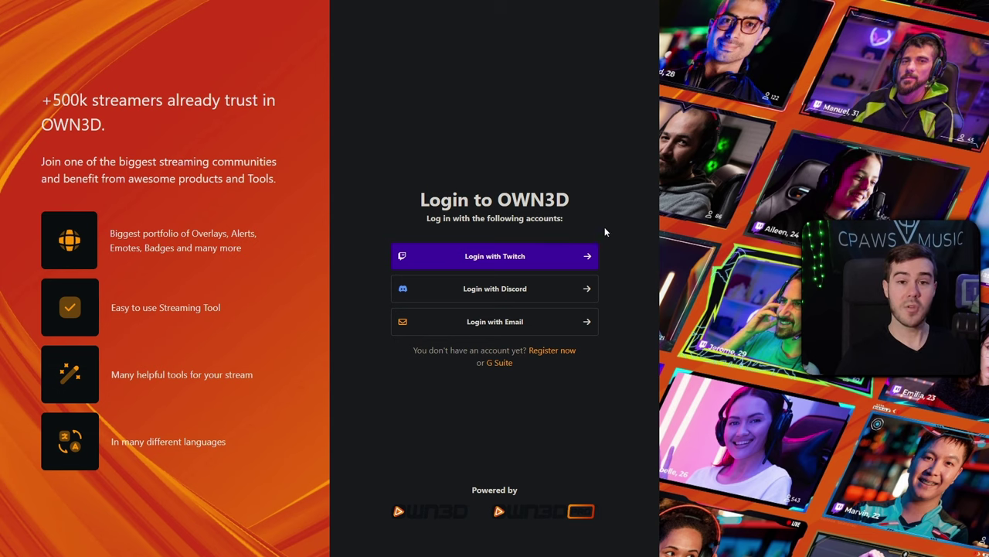
pyautogui.click(541, 257)
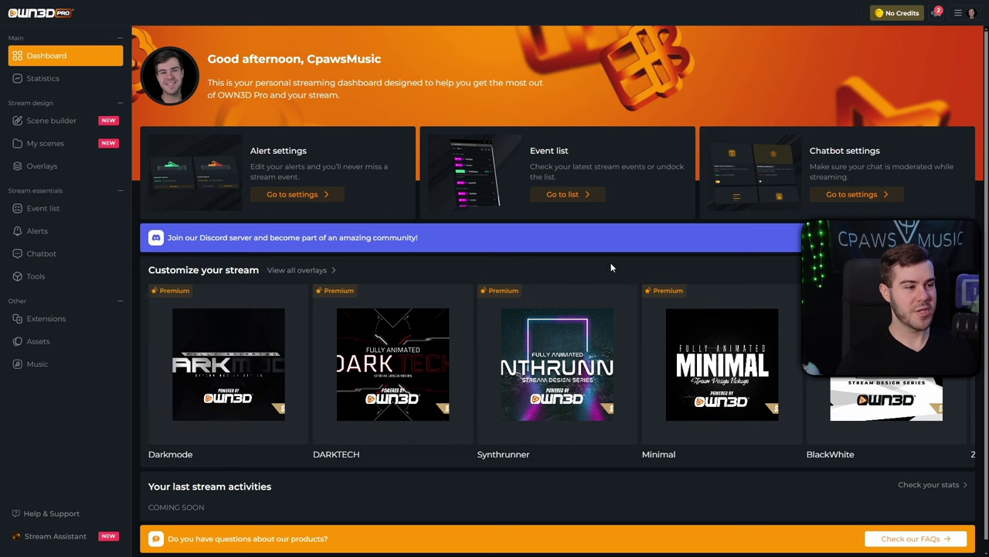
pyautogui.scroll(-1, 614, 266)
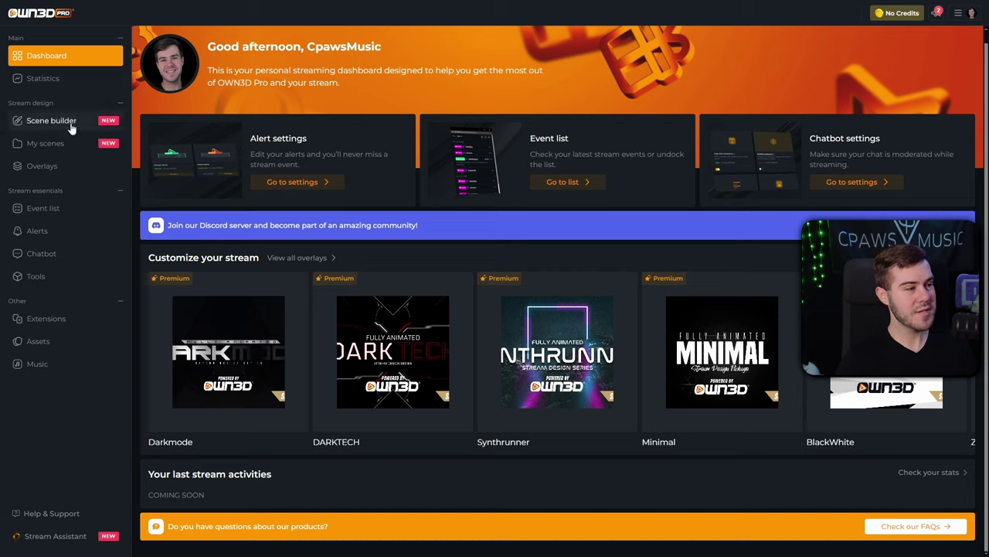
# Create a blank single scene called 'New Scene' in the Scene Builder, starting from an empty scene.
pyautogui.click(51, 121)
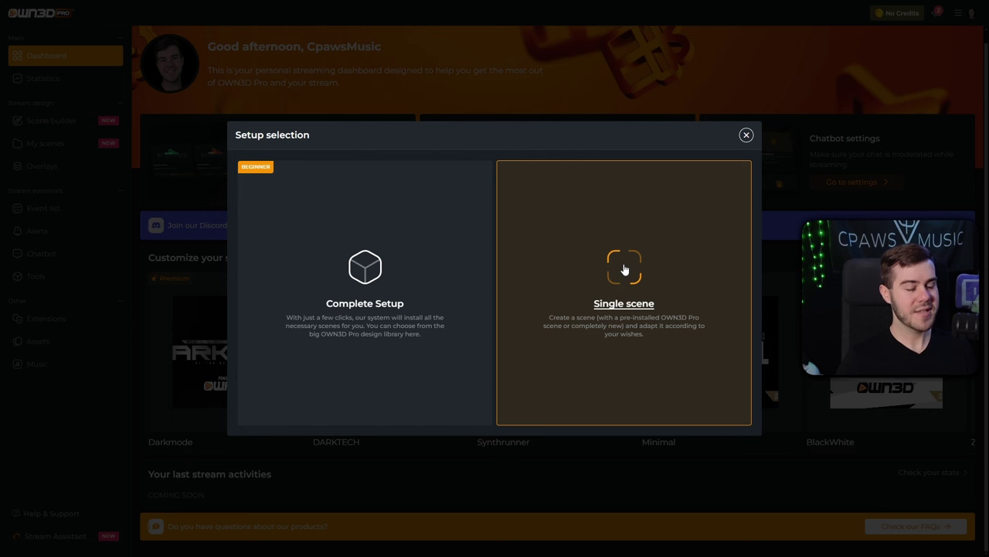
pyautogui.click(625, 269)
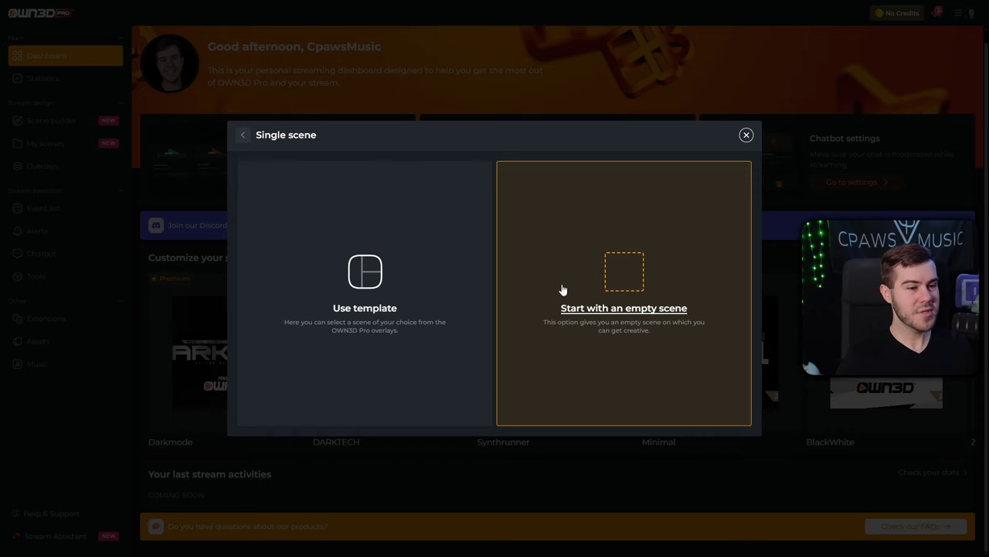
pyautogui.click(623, 279)
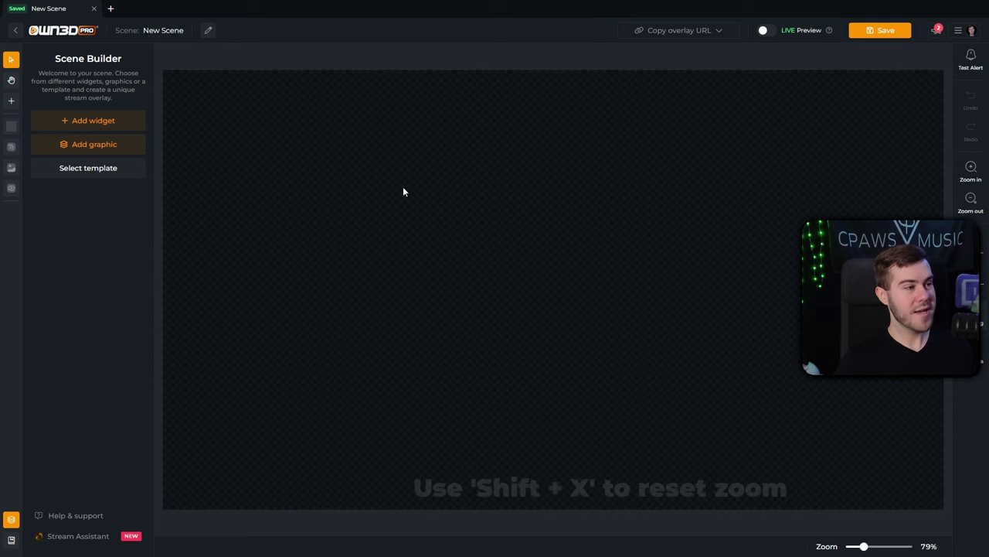
# Add the Countdown widget from the widget list to the new scene's foreground.
pyautogui.click(127, 122)
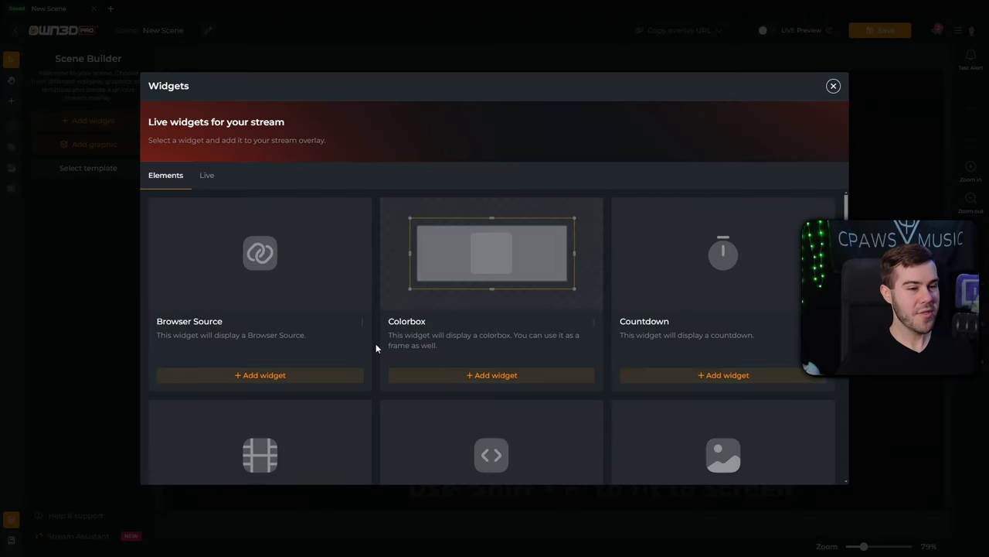
pyautogui.scroll(-5, 376, 343)
pyautogui.scroll(-2, 387, 340)
pyautogui.scroll(6, 380, 340)
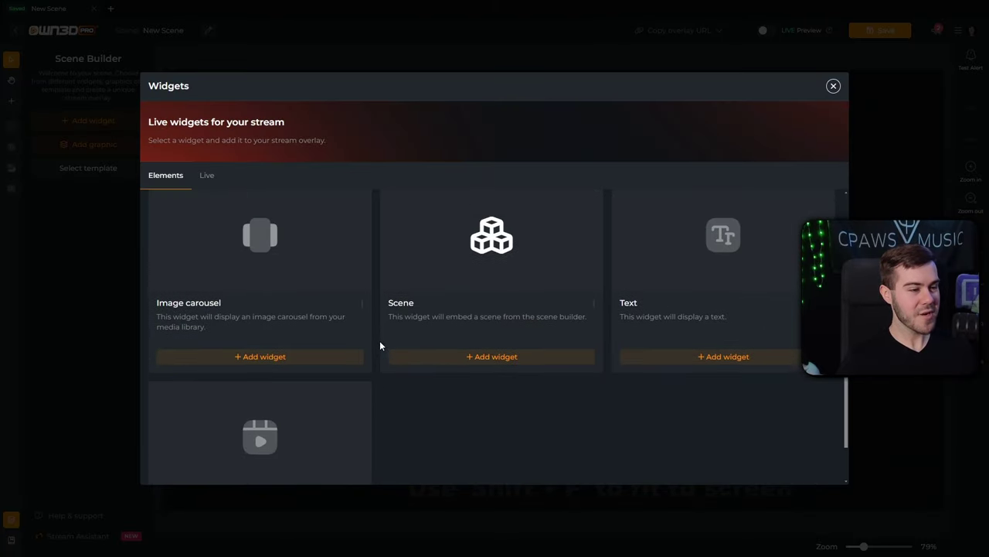
pyautogui.scroll(1, 610, 284)
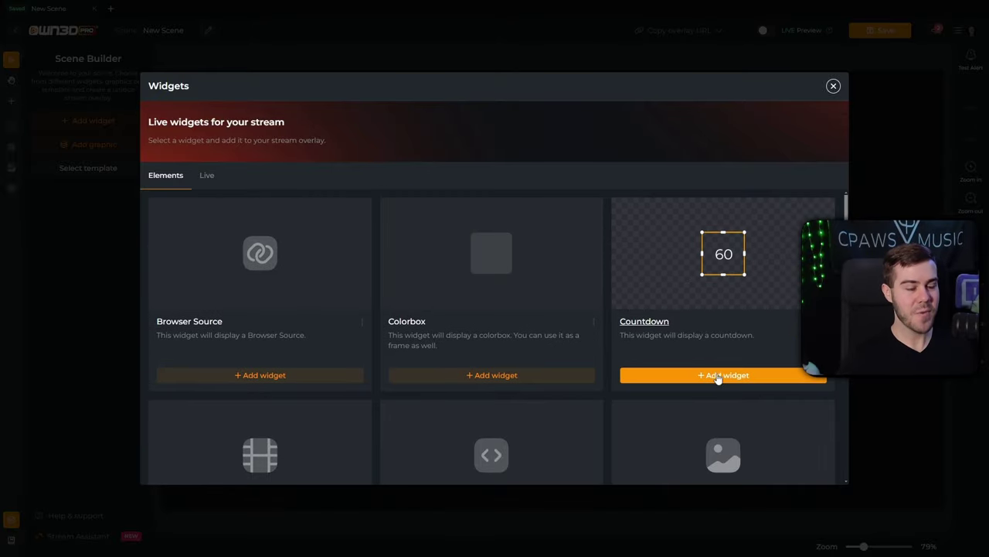
pyautogui.click(727, 376)
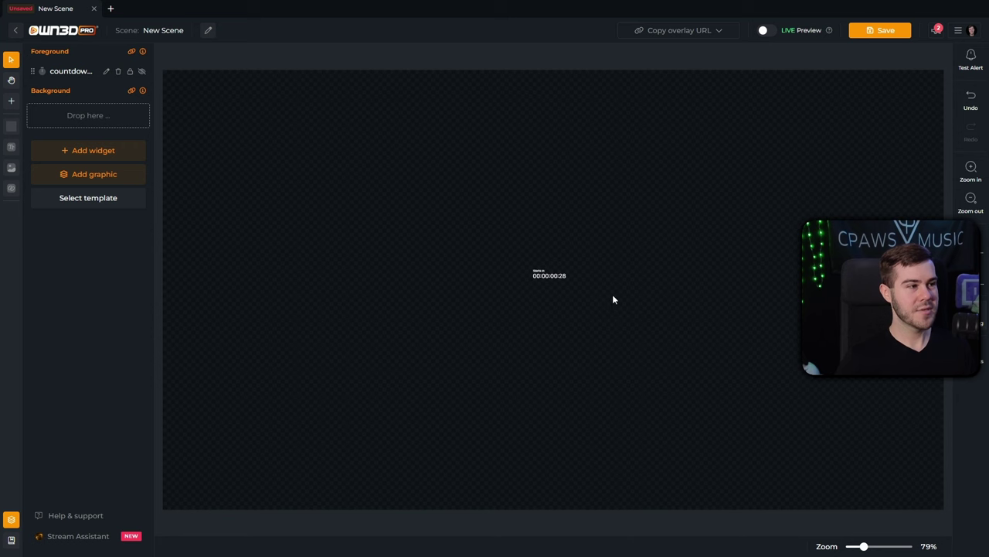
# Set the countdown widget's font size to 200 px.
pyautogui.click(550, 277)
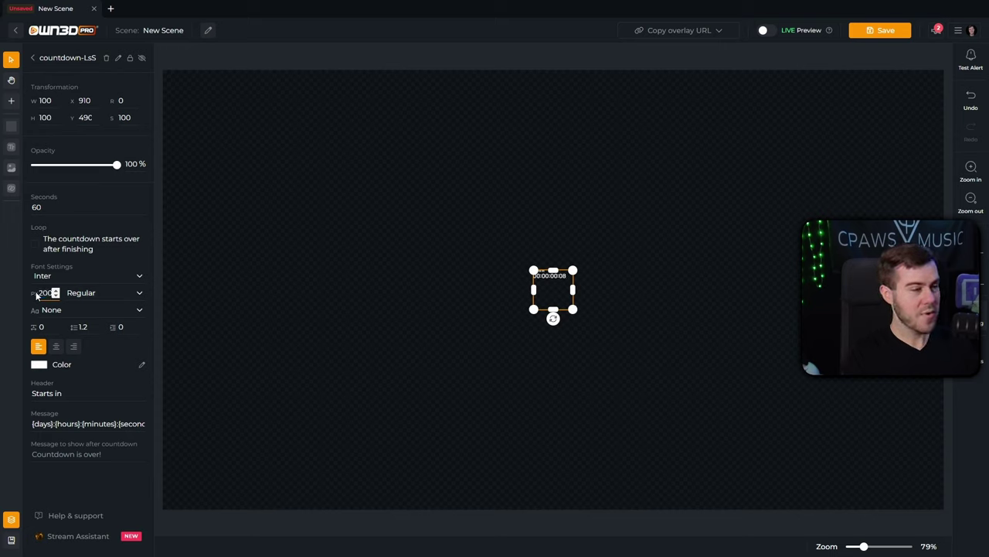
pyautogui.click(305, 248)
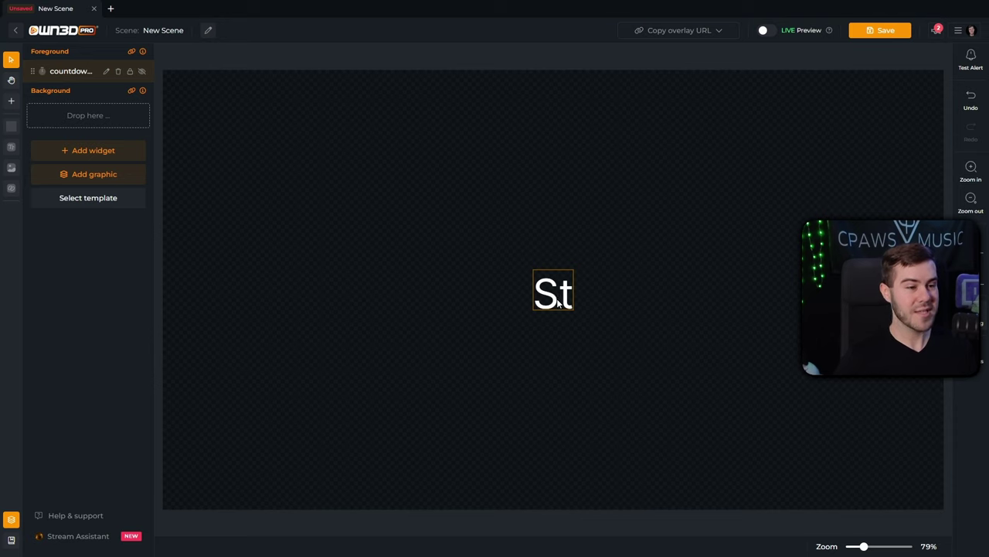
# Resize the countdown widget to 1920 × 1080 and align it to the canvas's top-left corner.
pyautogui.click(558, 304)
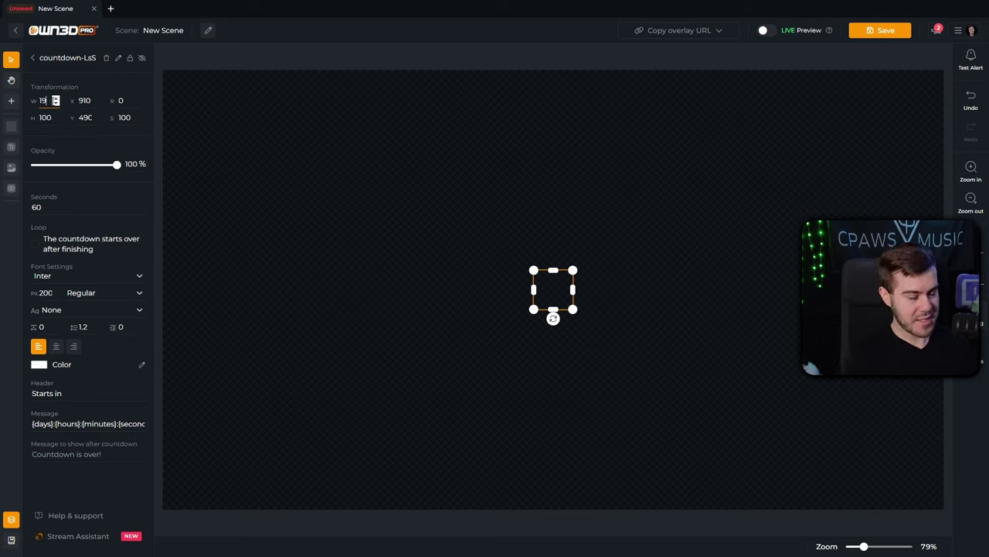
pyautogui.press('Tab')
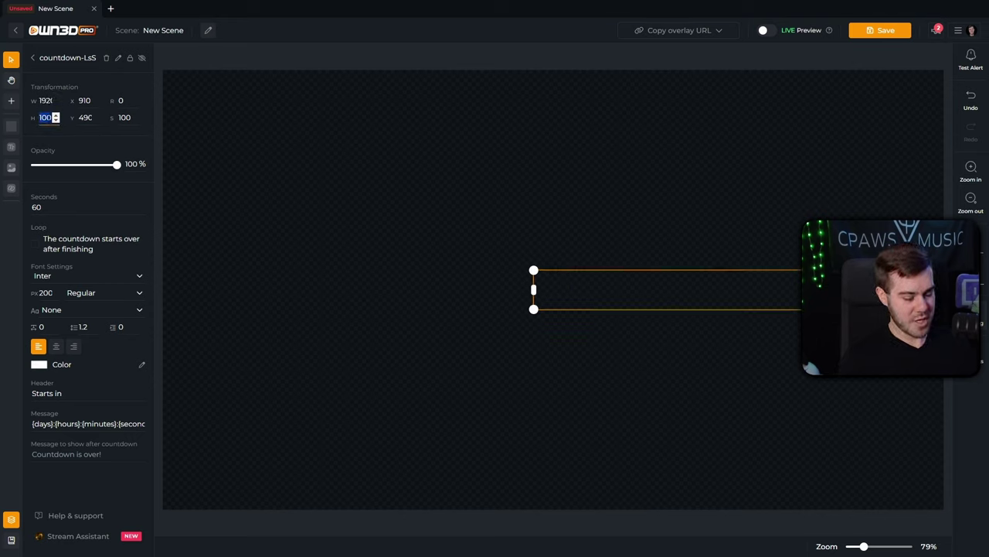
pyautogui.click(422, 234)
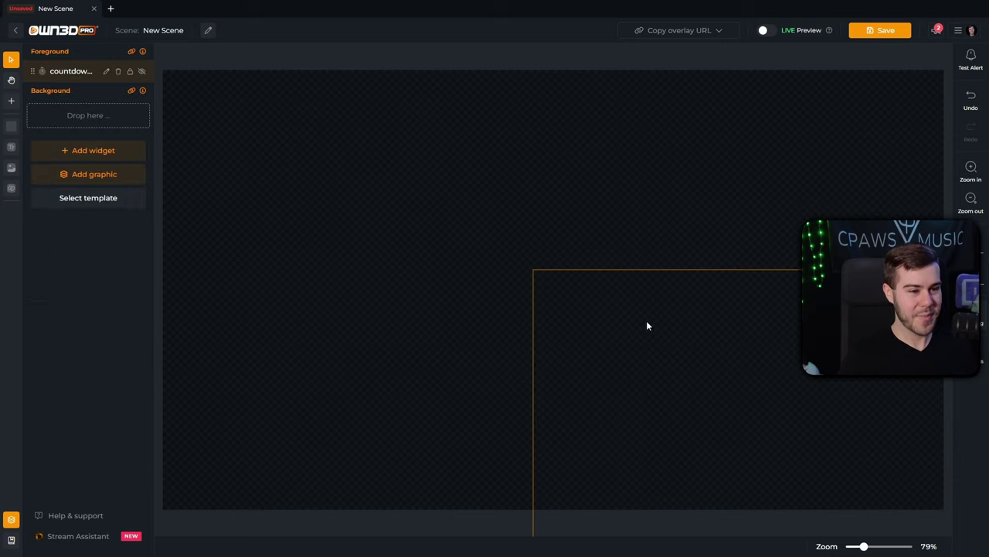
pyautogui.moveTo(669, 345); pyautogui.dragTo(389, 188)
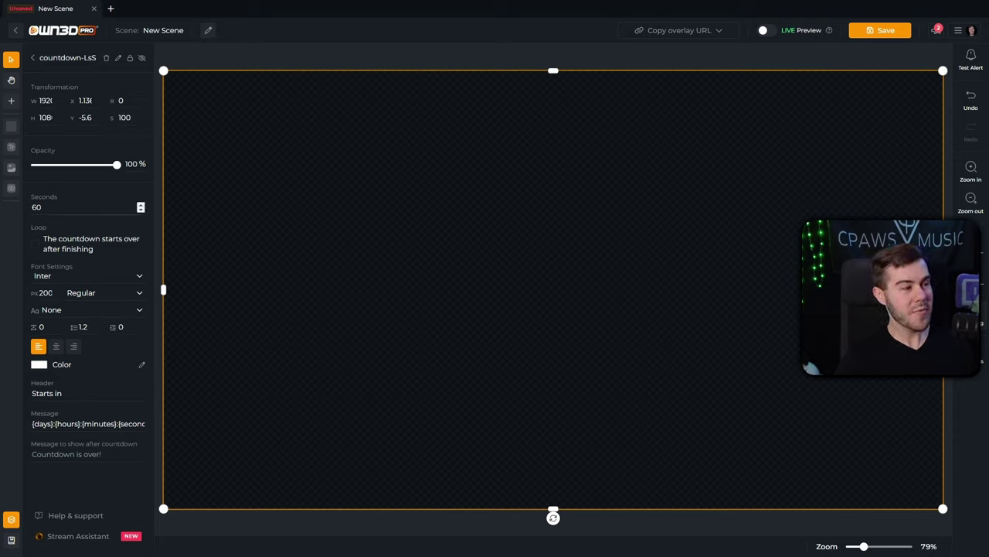
# Change the countdown length from 60 to 600 seconds, leaving opacity at 100%.
pyautogui.click(85, 207)
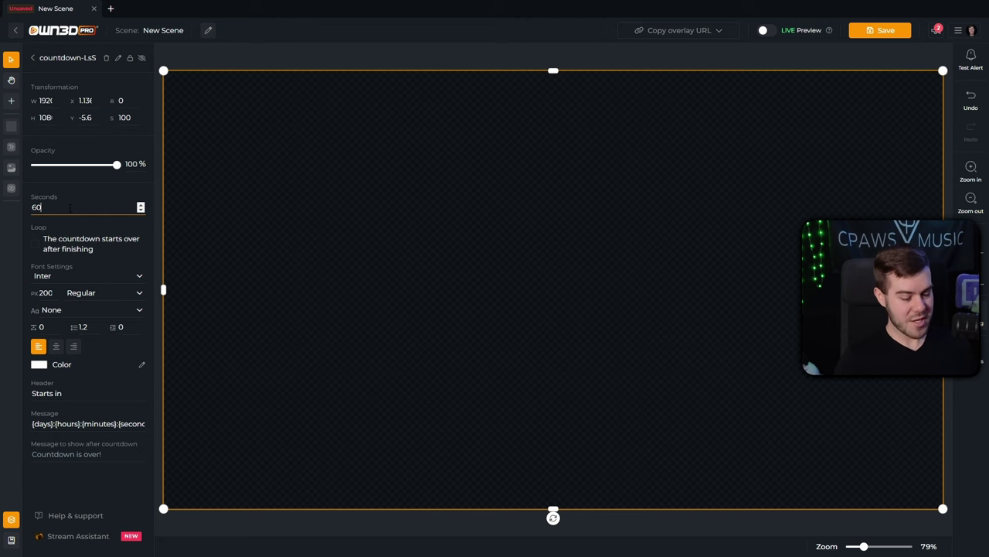
pyautogui.write('0')
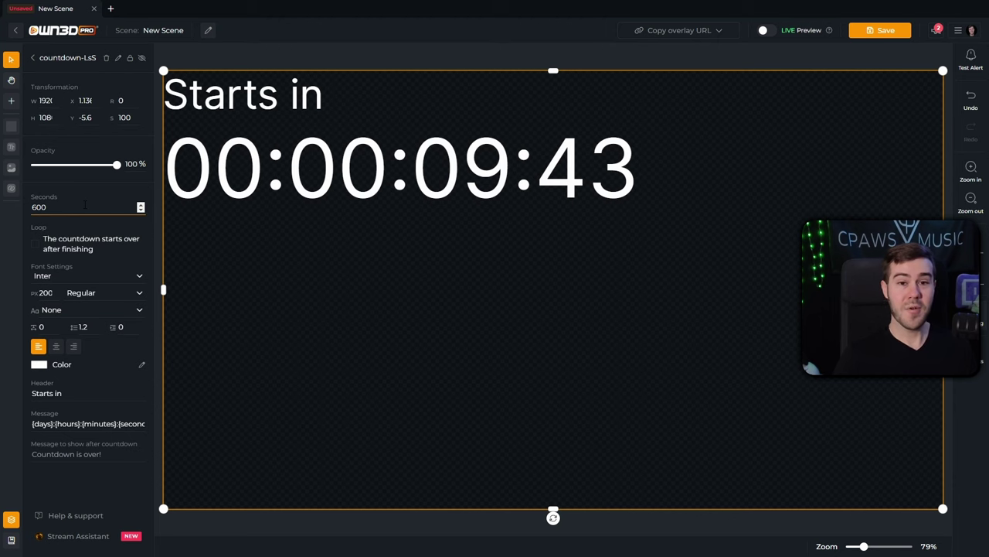
pyautogui.click(85, 204)
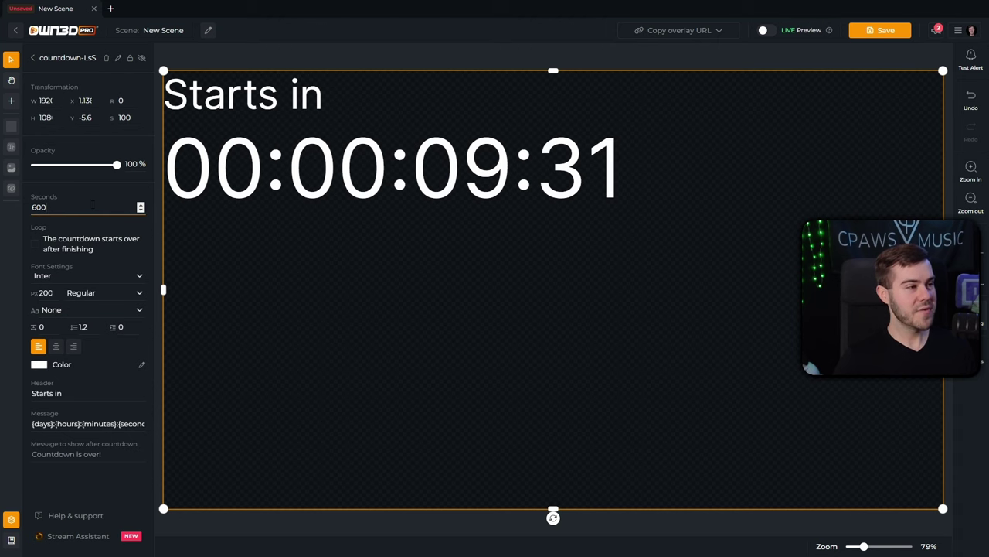
pyautogui.moveTo(113, 163); pyautogui.dragTo(134, 172)
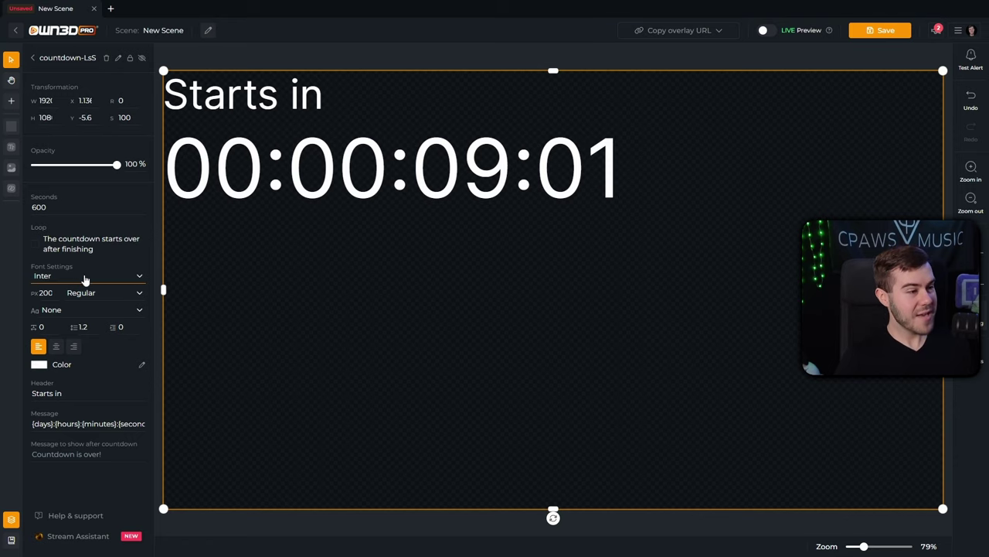
# Set the countdown font to Bayon and make the countdown restart after it finishes.
pyautogui.click(85, 276)
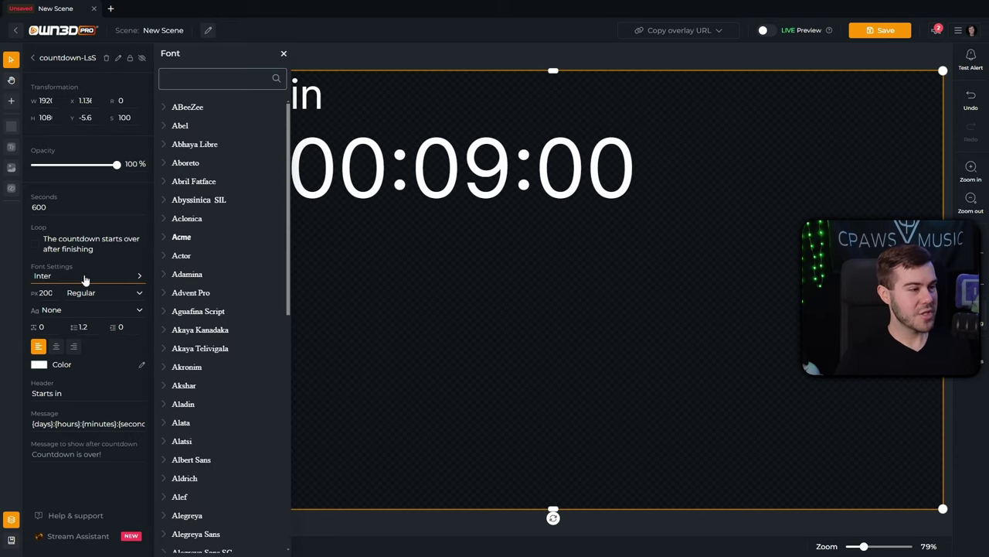
pyautogui.scroll(-3, 236, 327)
pyautogui.scroll(-15, 236, 327)
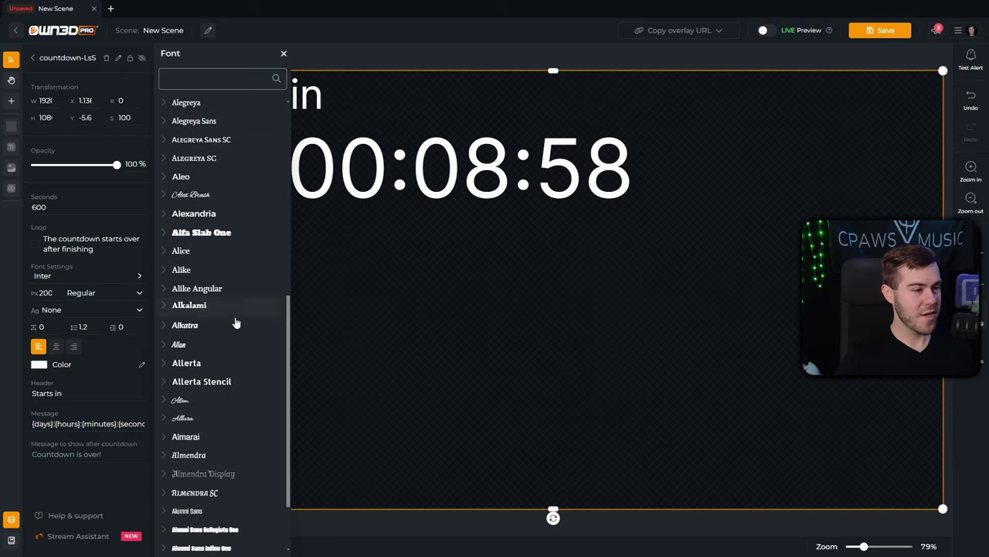
pyautogui.scroll(-12, 228, 325)
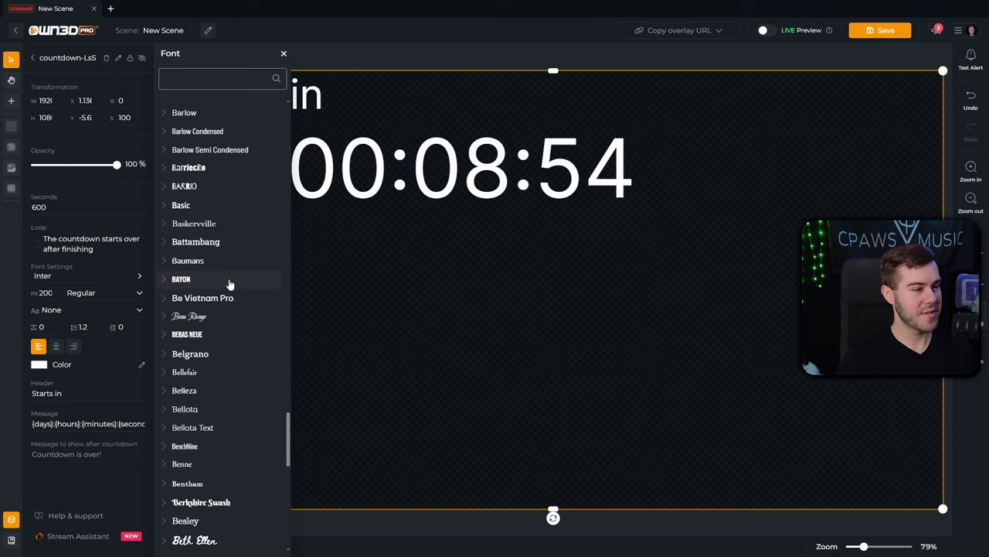
pyautogui.click(226, 282)
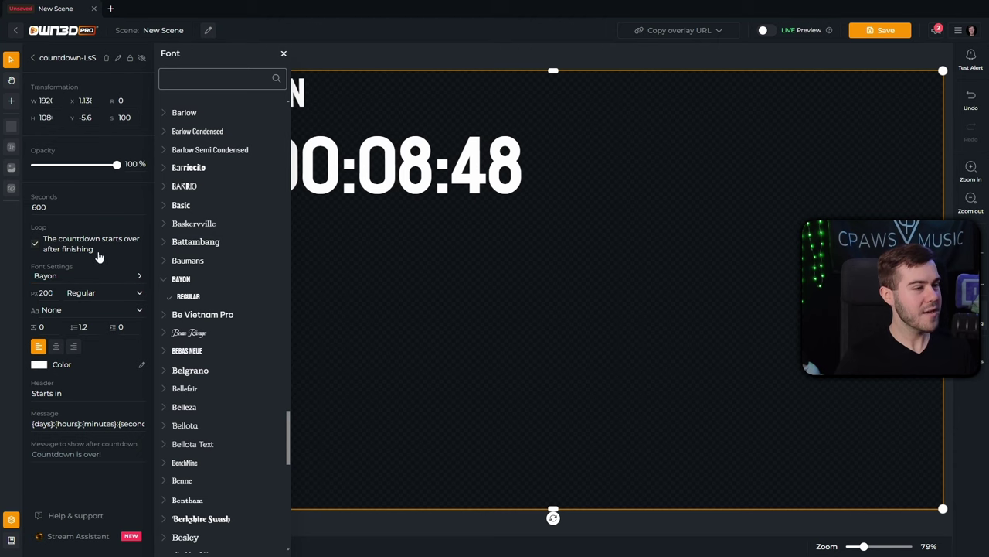
pyautogui.click(97, 254)
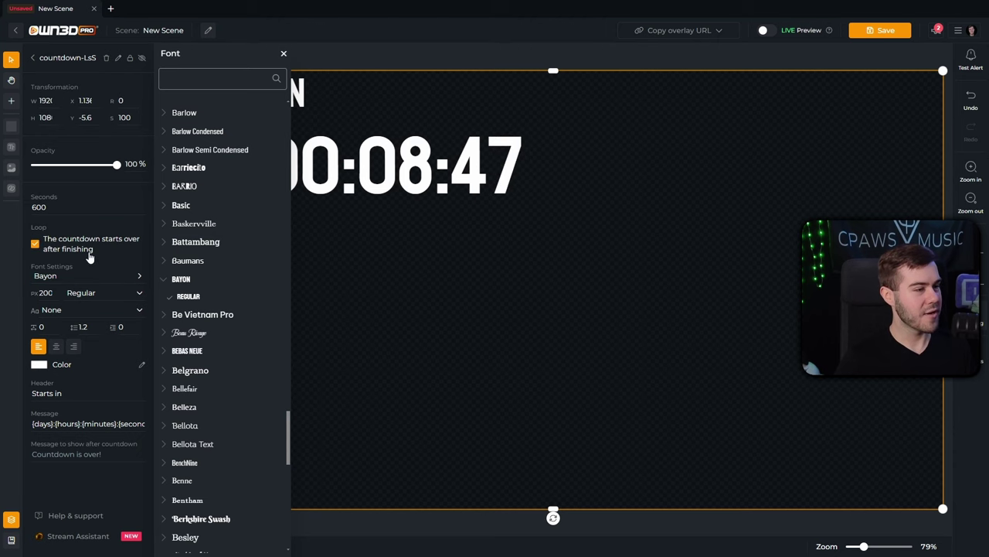
pyautogui.click(283, 54)
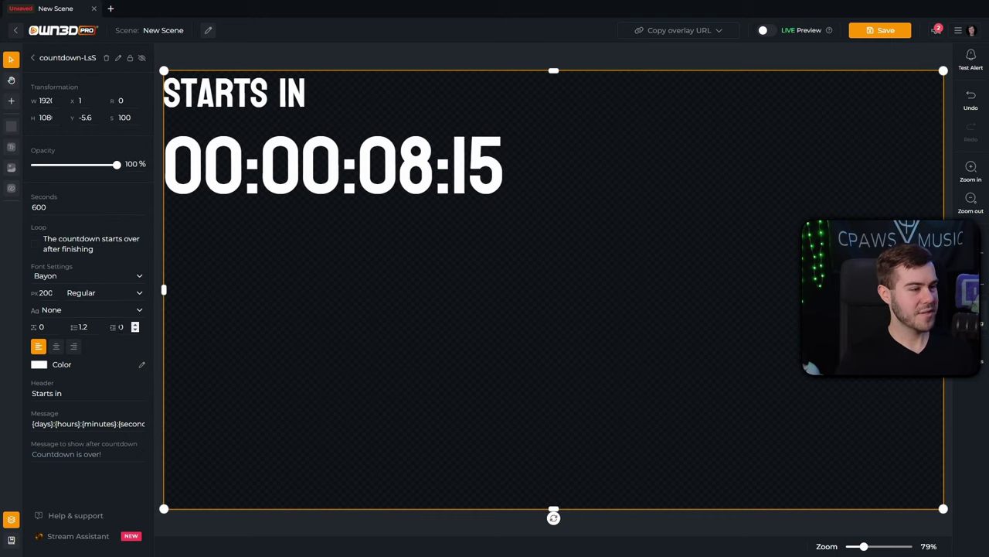
pyautogui.click(56, 345)
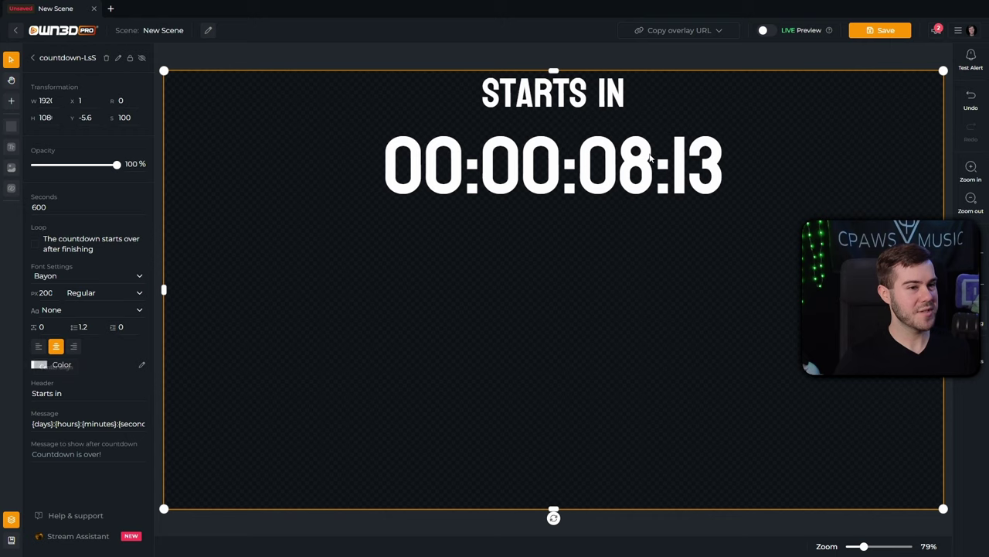
pyautogui.click(80, 312)
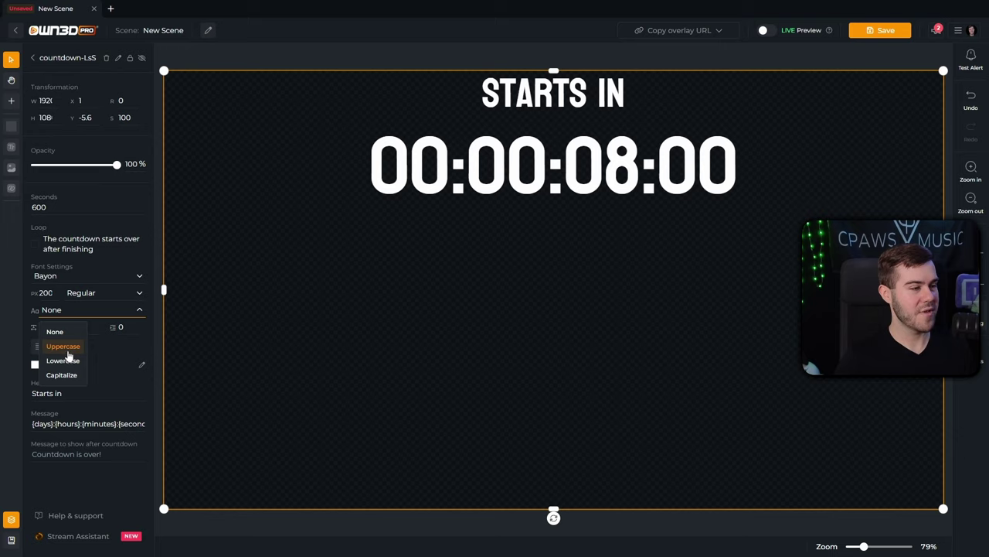
pyautogui.click(68, 362)
pyautogui.click(72, 311)
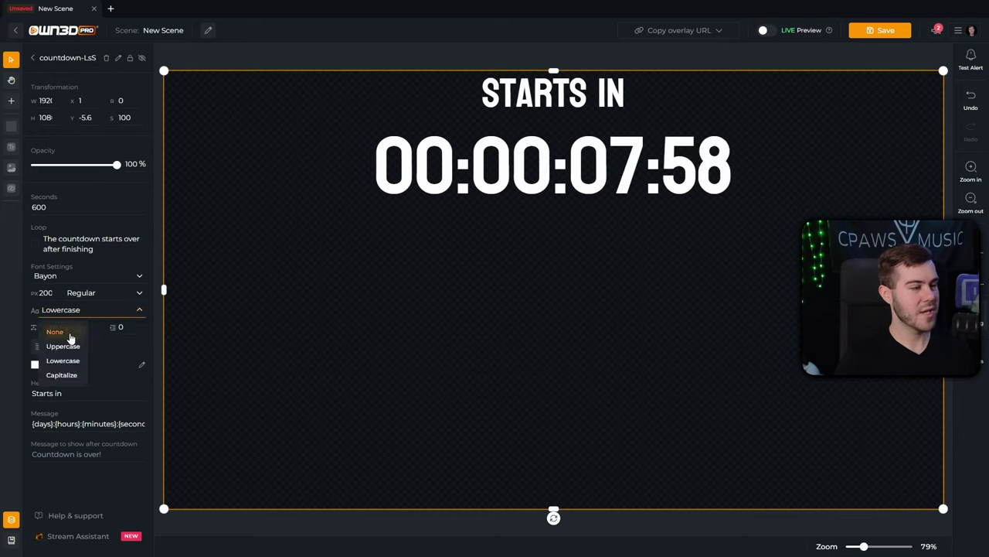
pyautogui.click(62, 332)
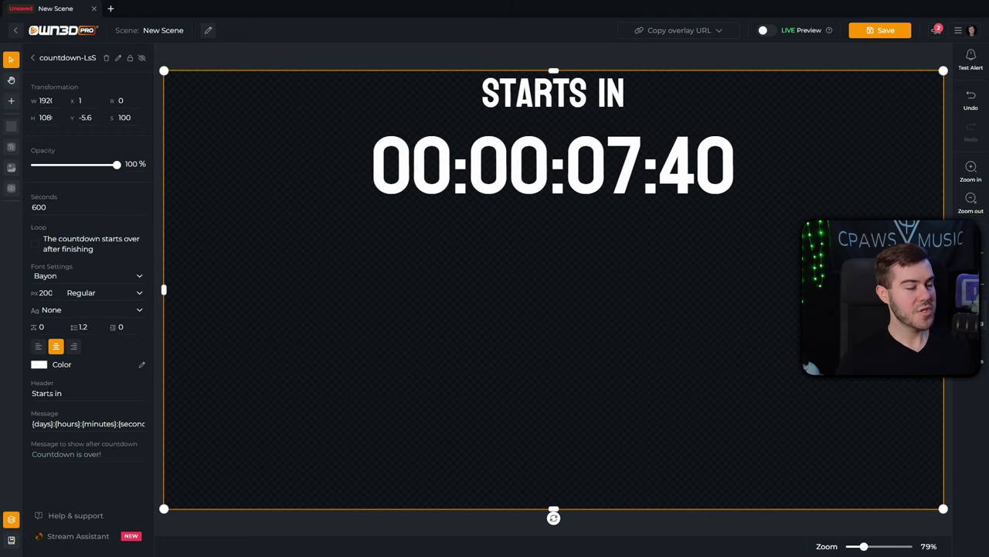
# Change the countdown header text to read 'Stream Starts in'.
pyautogui.click(50, 396)
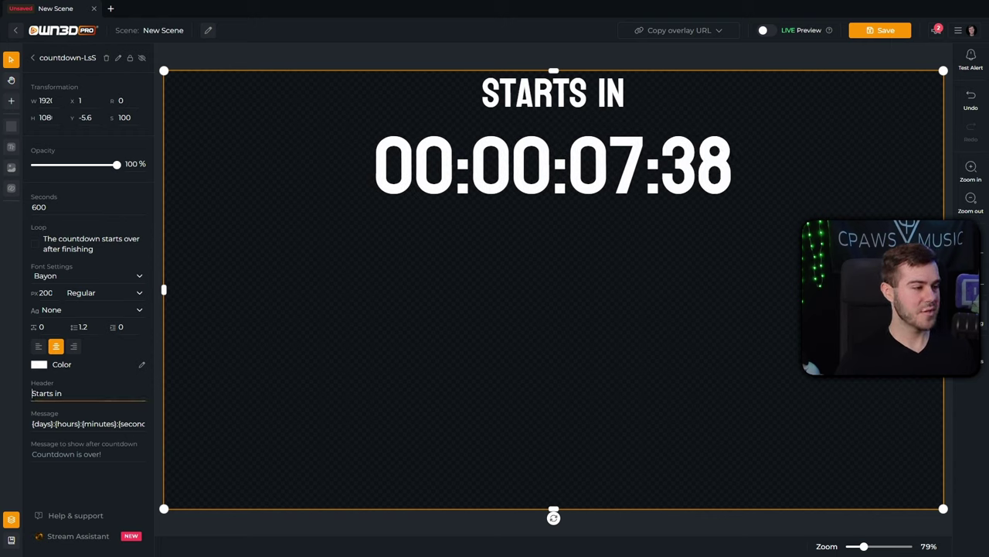
pyautogui.write('Stream')
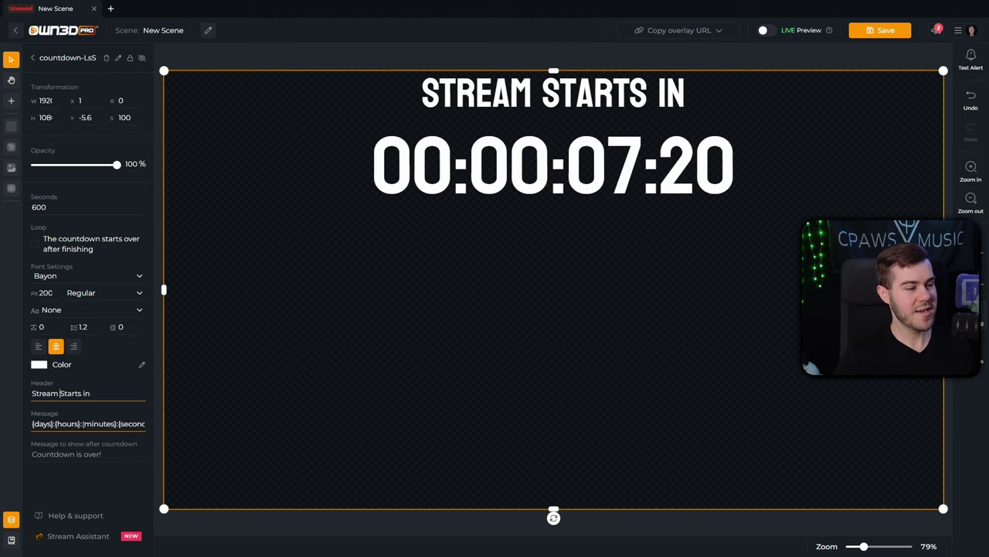
# Delete '{days}:{hours}:' from the Message format, leaving '{minutes}:{seconds}'.
pyautogui.click(81, 423)
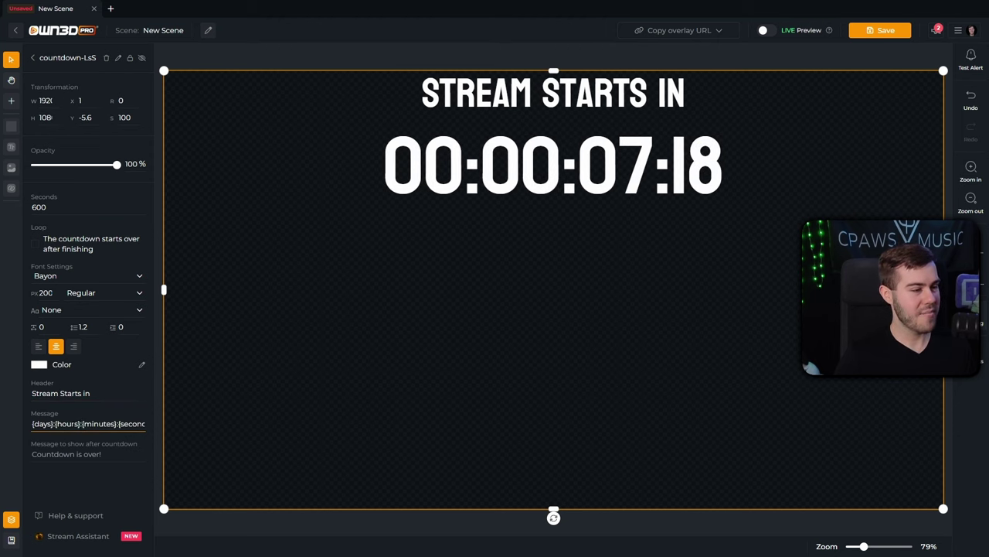
pyautogui.moveTo(79, 424); pyautogui.dragTo(22, 428)
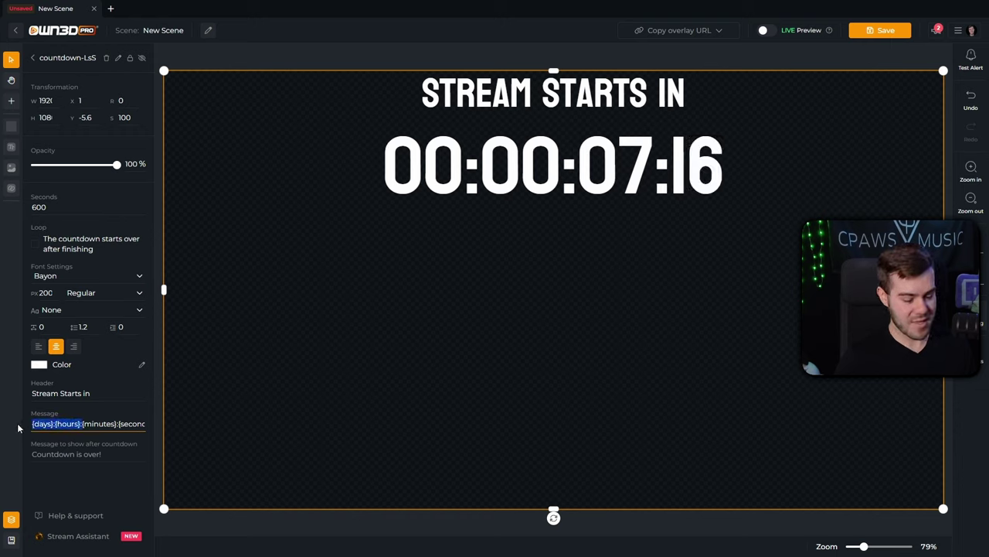
pyautogui.press('BackSpace')
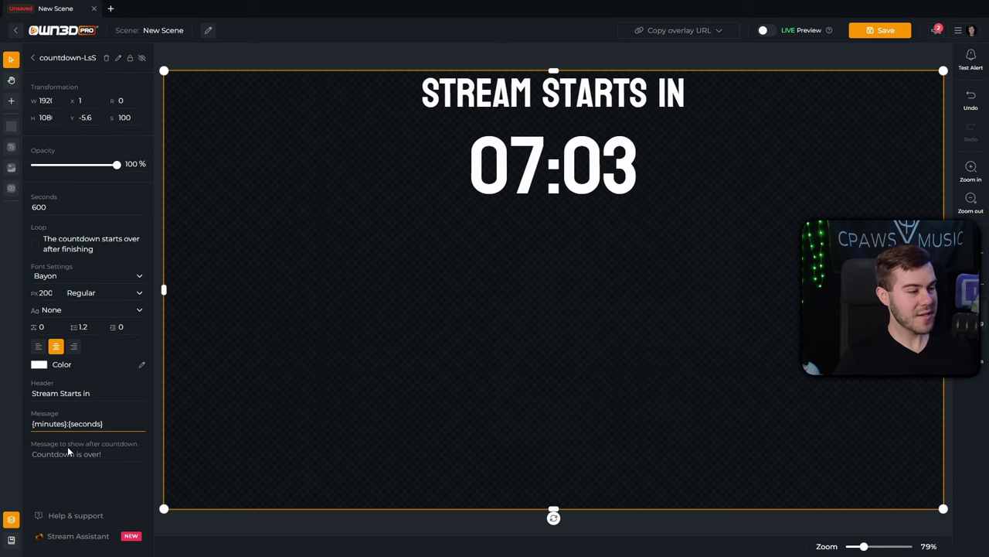
pyautogui.click(70, 445)
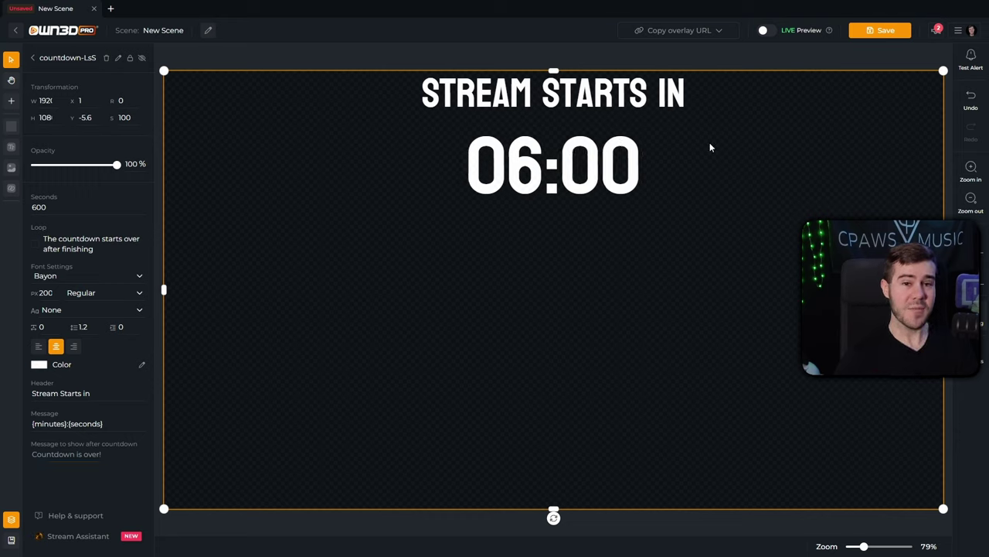
# Copy the overlay URL for the complete scene.
pyautogui.click(685, 34)
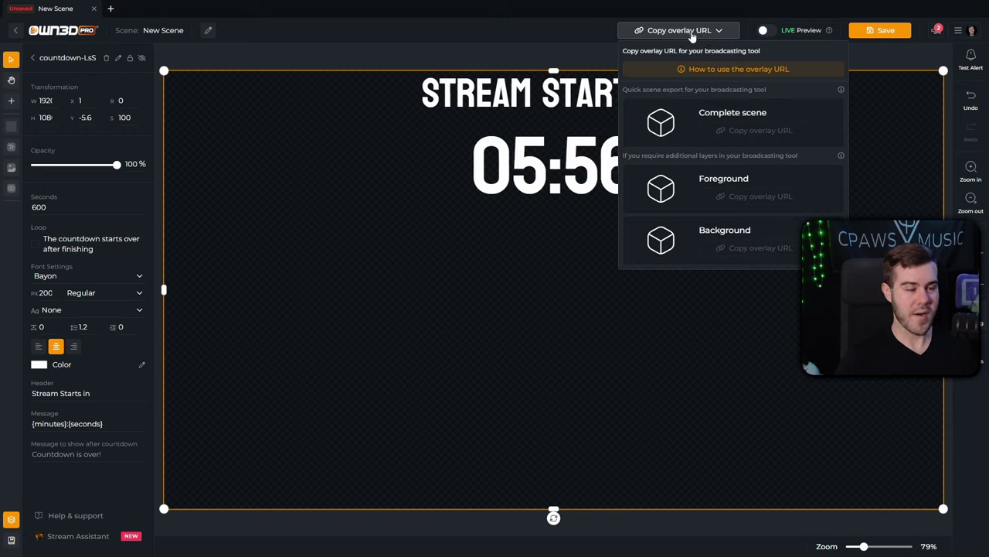
pyautogui.click(747, 127)
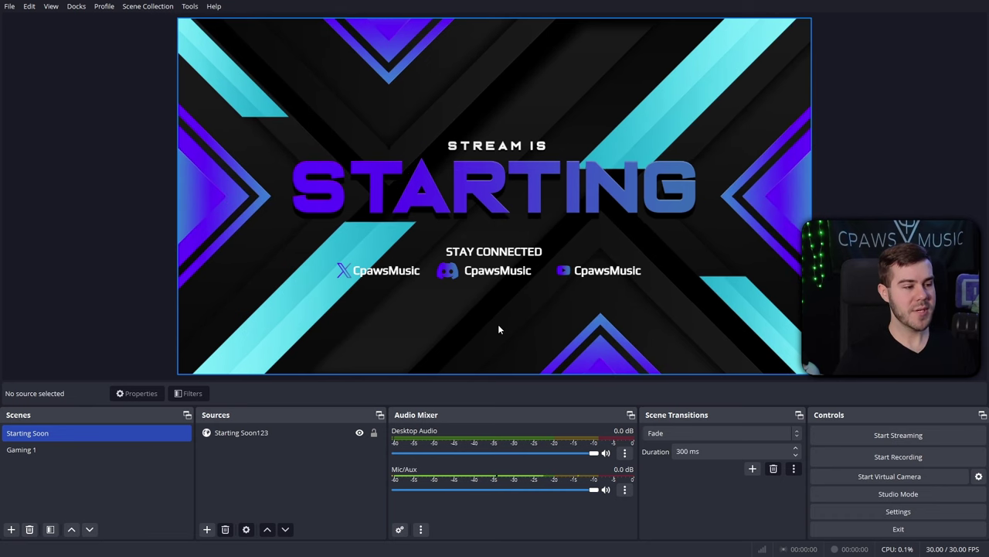
# Add a Browser source to the Starting Soon scene and name it 'Counter'.
pyautogui.click(207, 530)
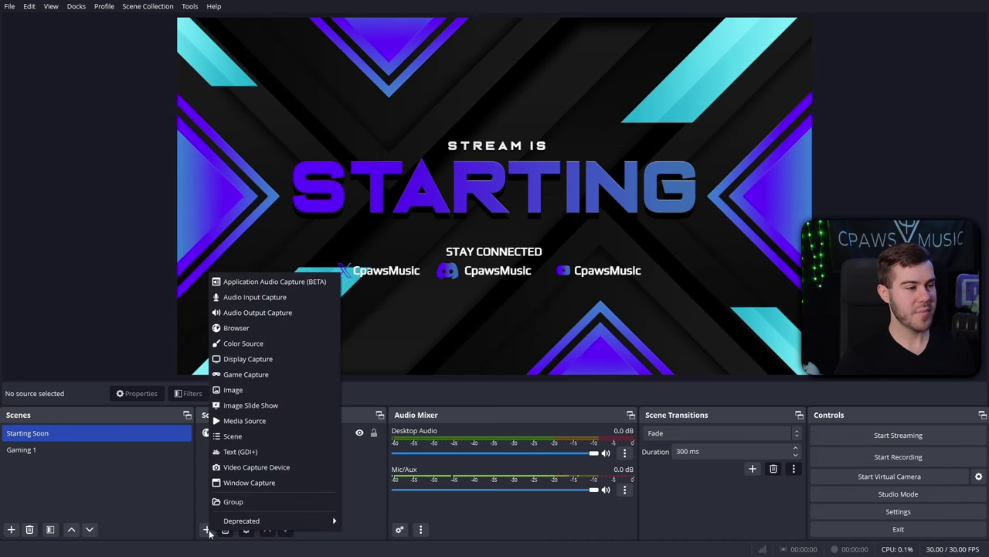
pyautogui.click(279, 328)
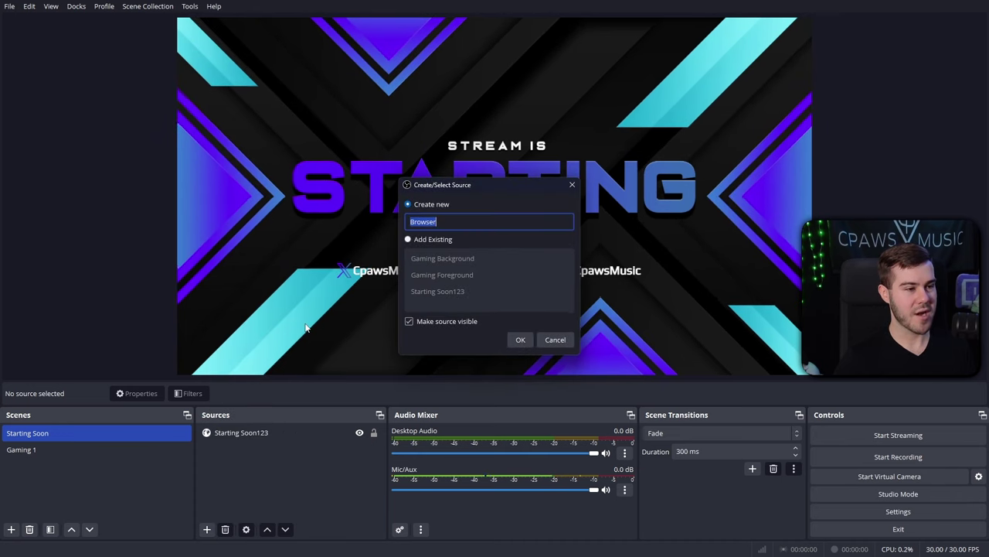
pyautogui.write('Counterd')
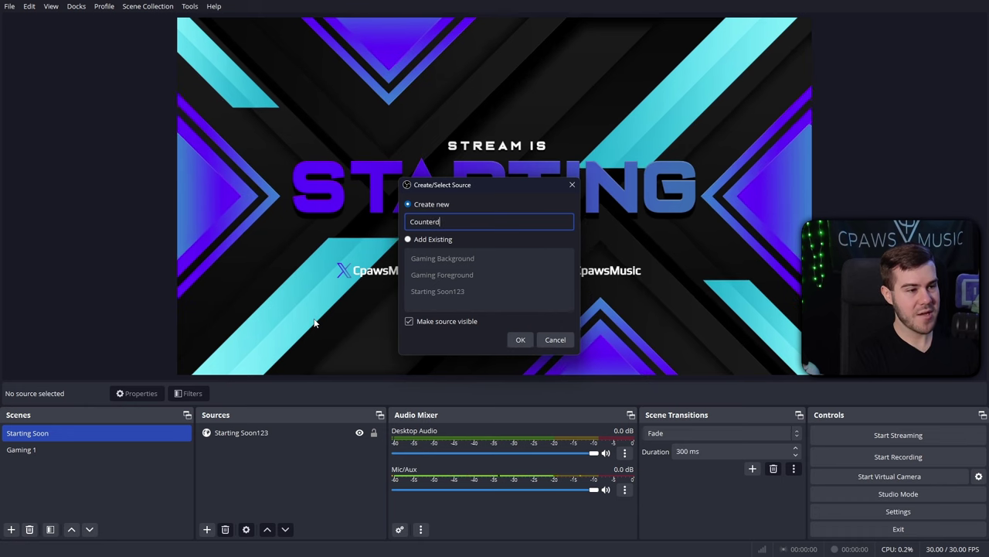
pyautogui.press('BackSpace')
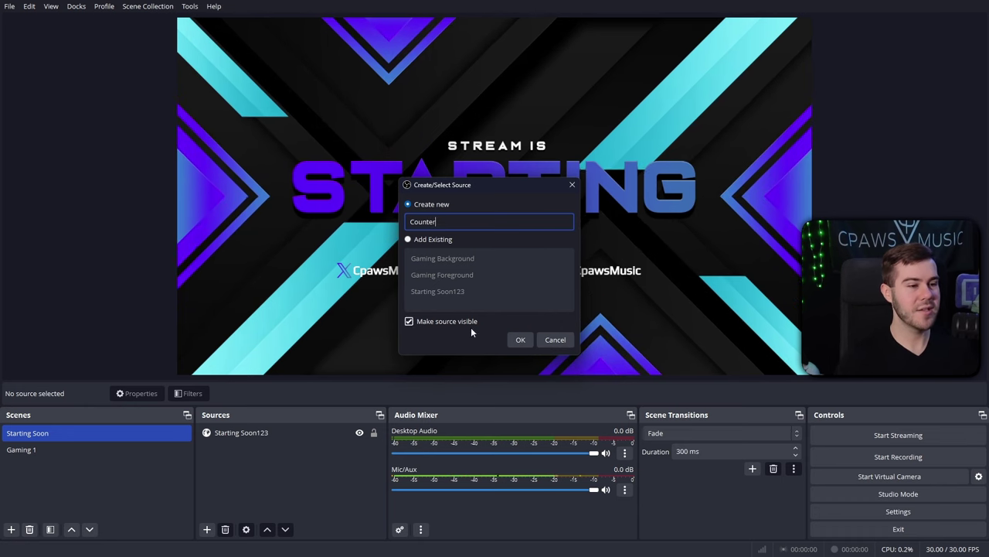
# Point the Counter source at the OWN3D overlay URL at 1920 by 1080.
pyautogui.click(522, 340)
pyautogui.tripleClick(530, 291)
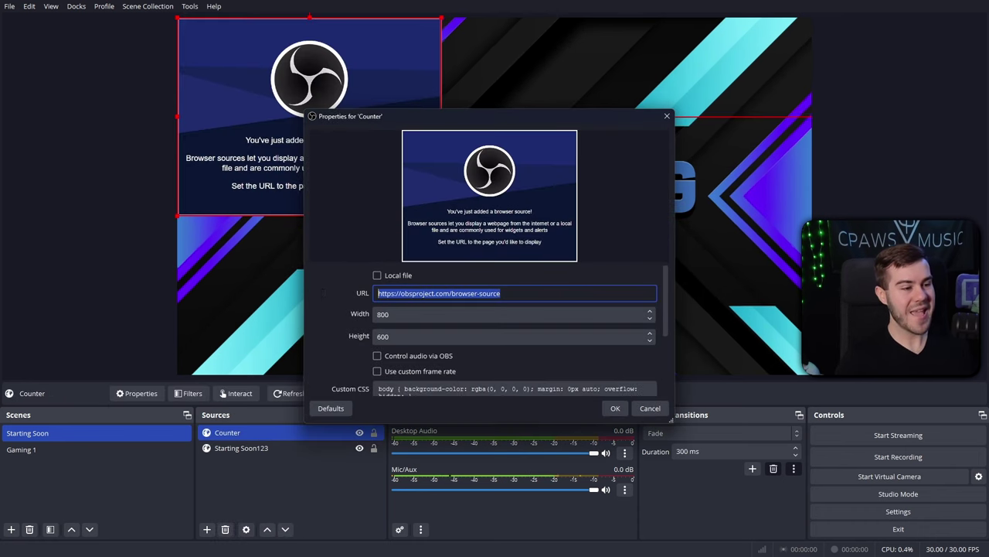
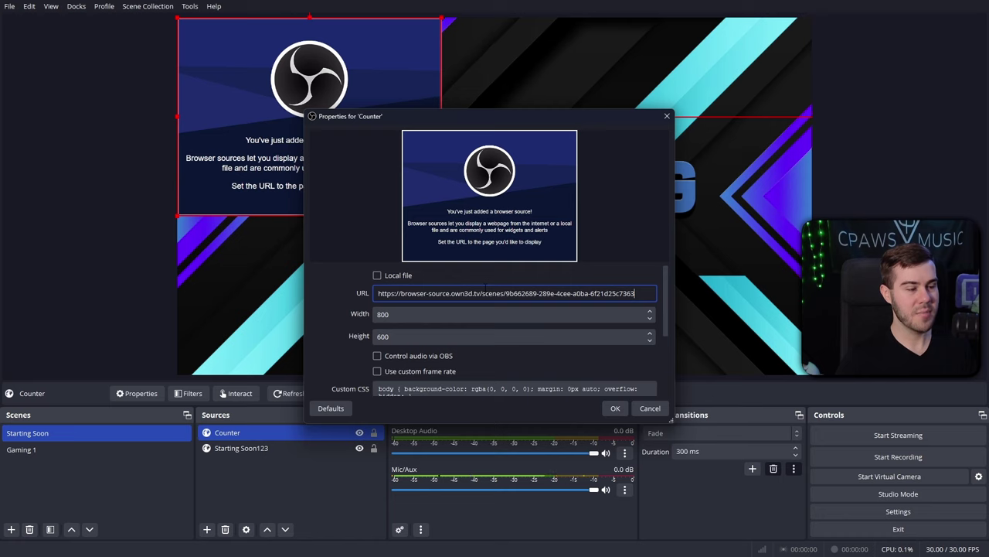
pyautogui.doubleClick(410, 316)
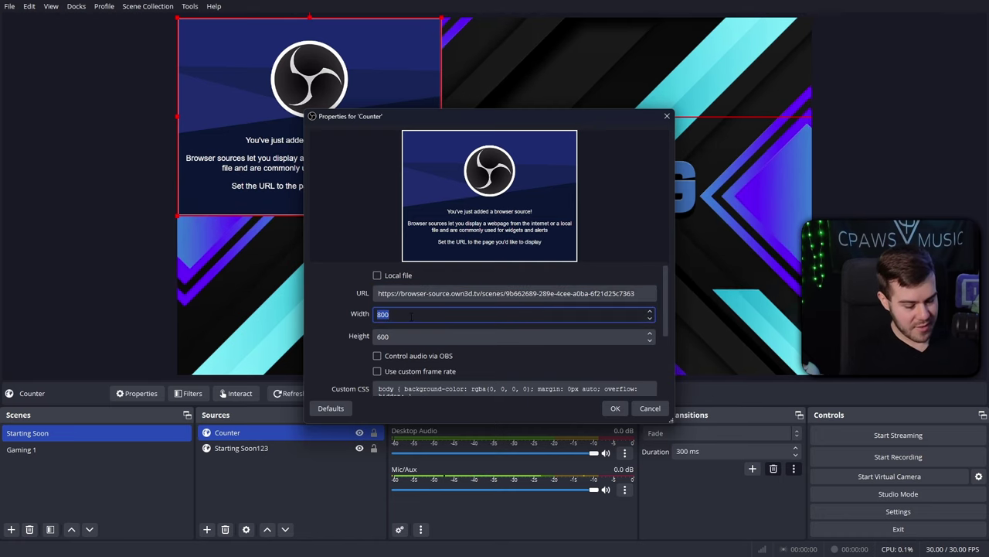
pyautogui.click(413, 334)
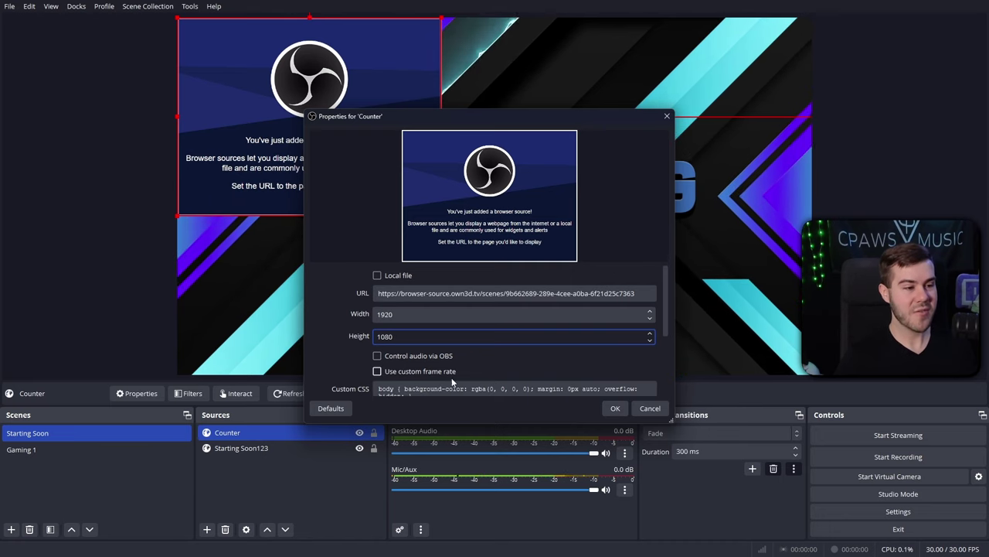
pyautogui.click(615, 409)
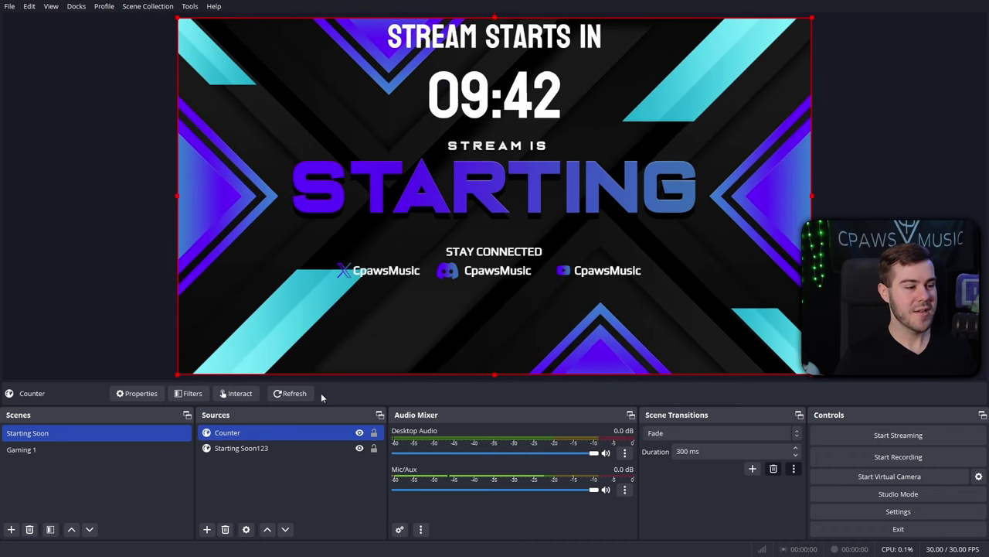
# Shrink the countdown and centre it in the lower scene, below the STAY CONNECTED links.
pyautogui.moveTo(519, 102); pyautogui.dragTo(525, 134)
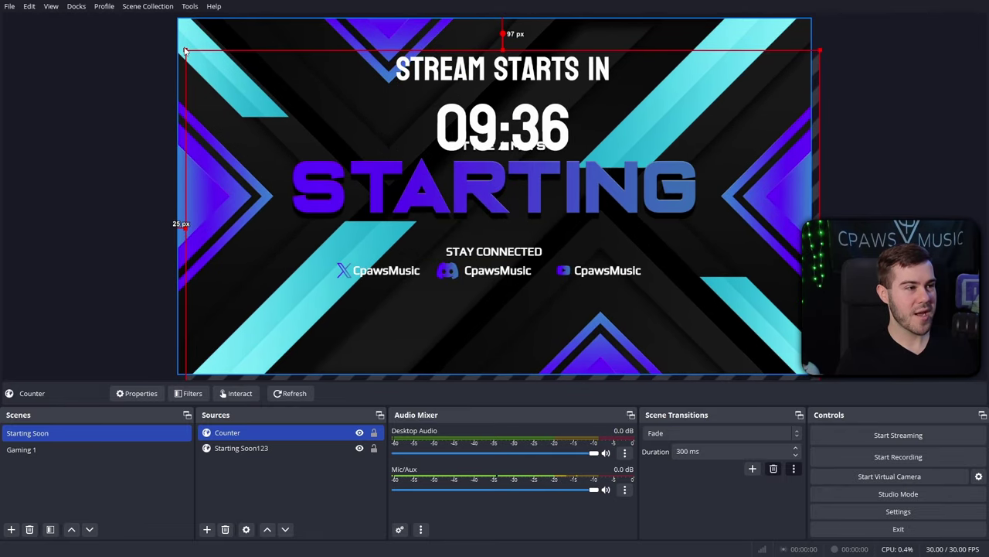
pyautogui.moveTo(185, 50); pyautogui.dragTo(321, 124)
pyautogui.moveTo(550, 178); pyautogui.dragTo(504, 112)
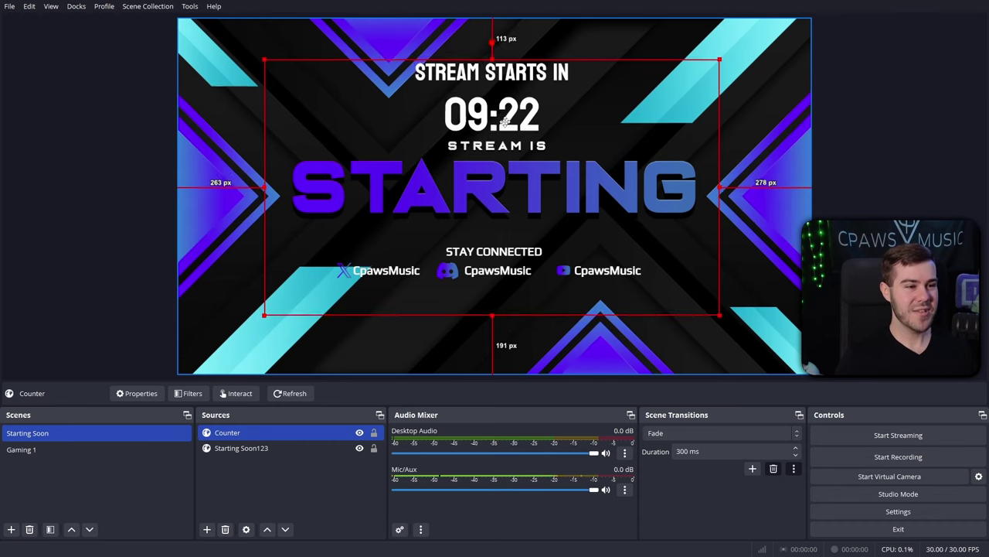
pyautogui.moveTo(178, 15); pyautogui.dragTo(170, 384)
pyautogui.moveTo(502, 341); pyautogui.dragTo(510, 340)
# Reload the Counter countdown page using 'Refresh cache of current page'.
pyautogui.keyDown('ctrl'); pyautogui.click(512, 339); pyautogui.keyUp('ctrl')
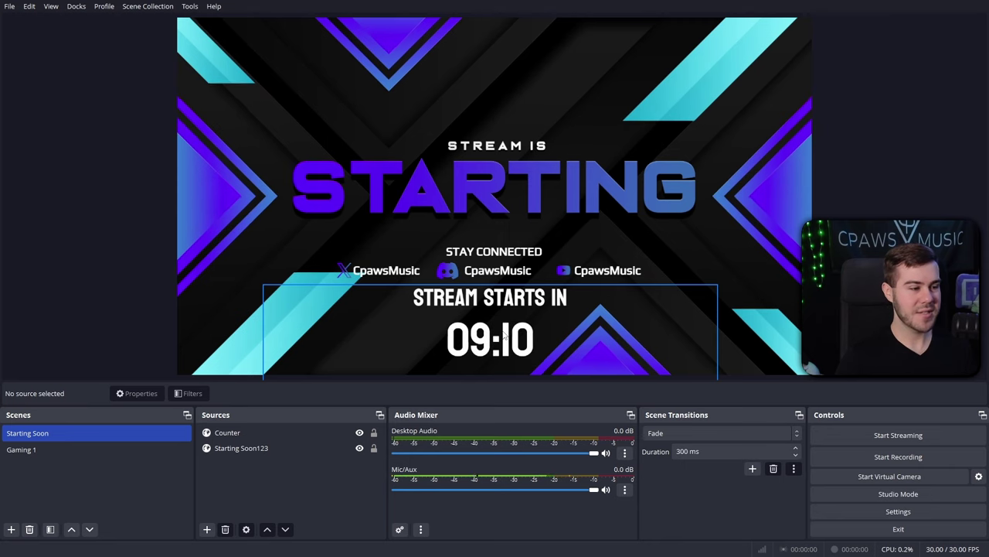
pyautogui.doubleClick(263, 435)
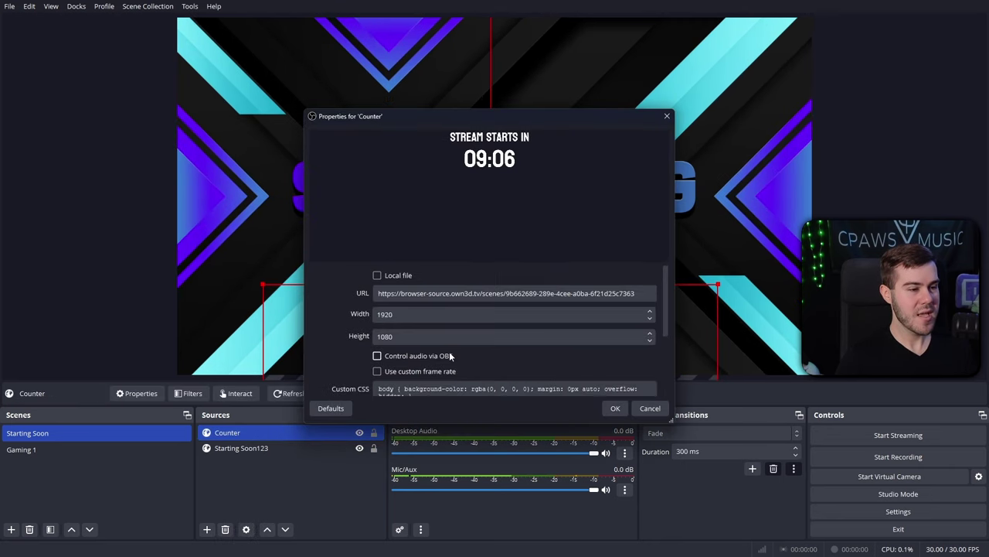
pyautogui.scroll(-5, 500, 354)
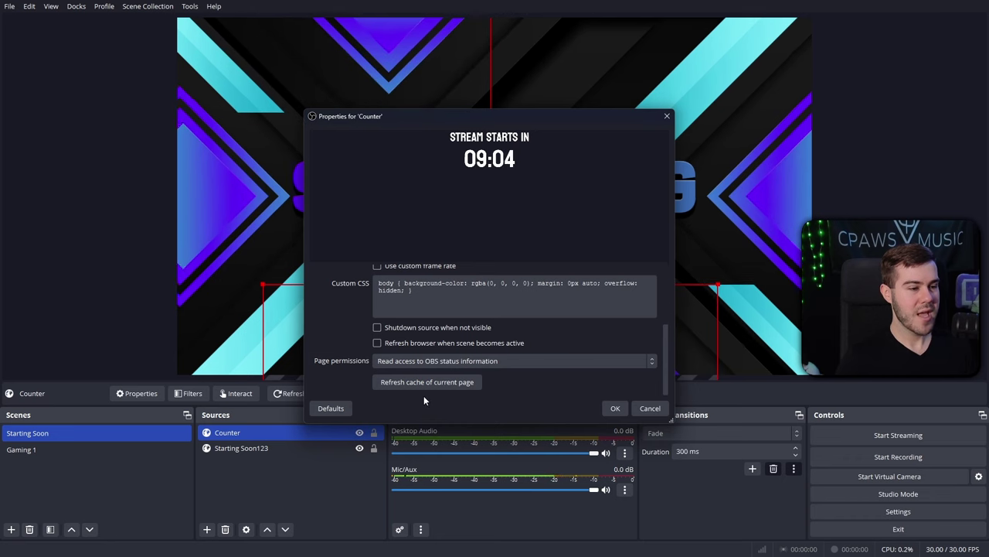
pyautogui.moveTo(512, 116); pyautogui.dragTo(232, 110)
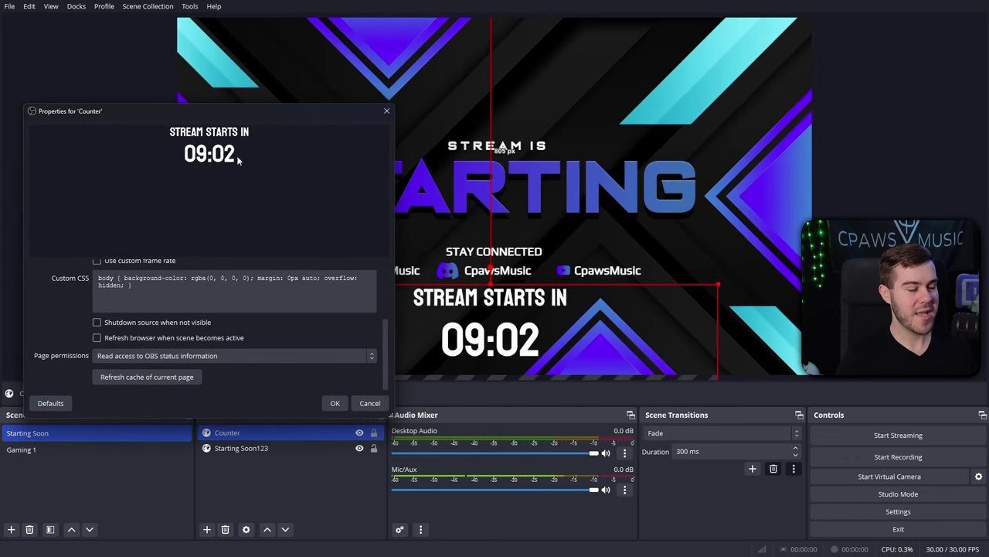
pyautogui.click(153, 376)
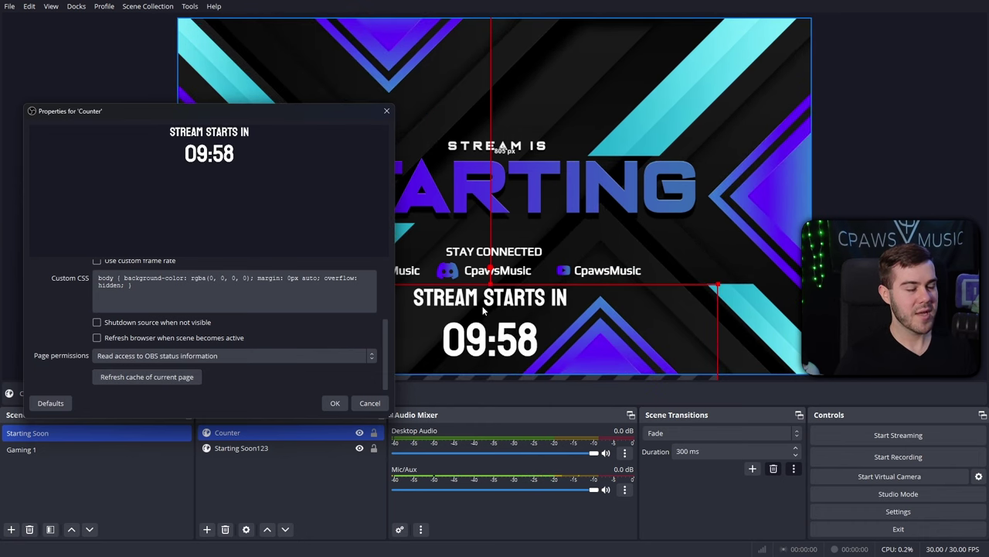
pyautogui.click(335, 403)
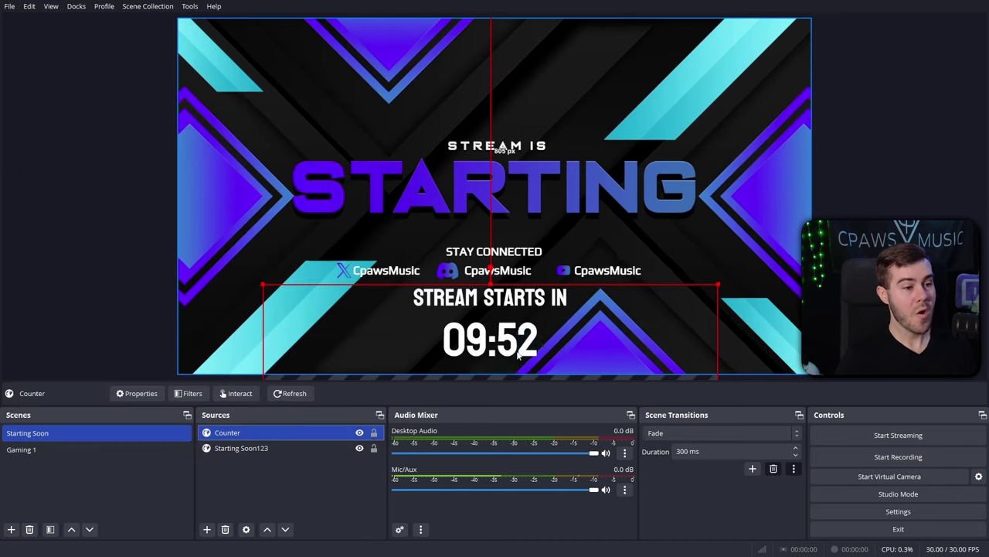
# Tick 'Refresh browser when scene becomes active' in the Counter source's properties.
pyautogui.doubleClick(275, 432)
pyautogui.scroll(-5, 476, 361)
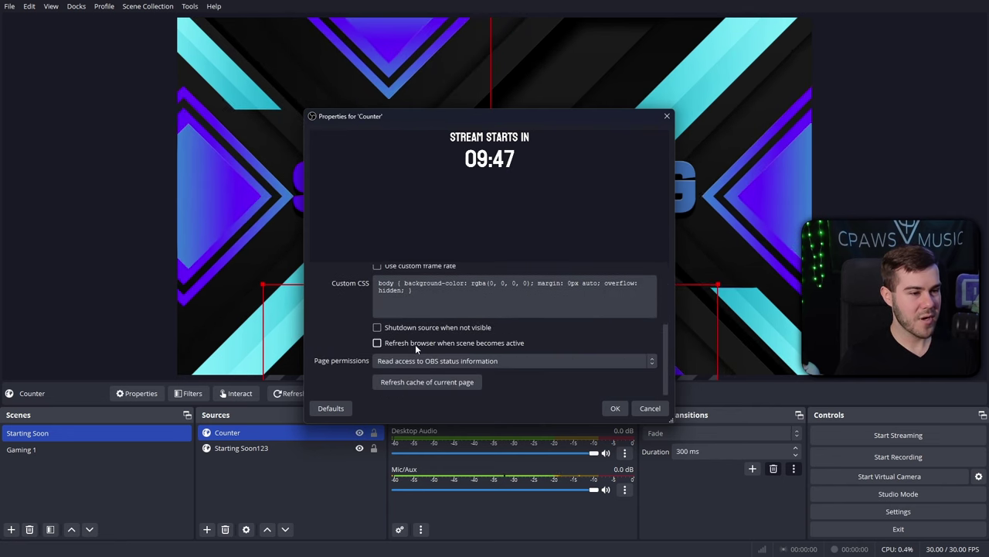
pyautogui.click(420, 345)
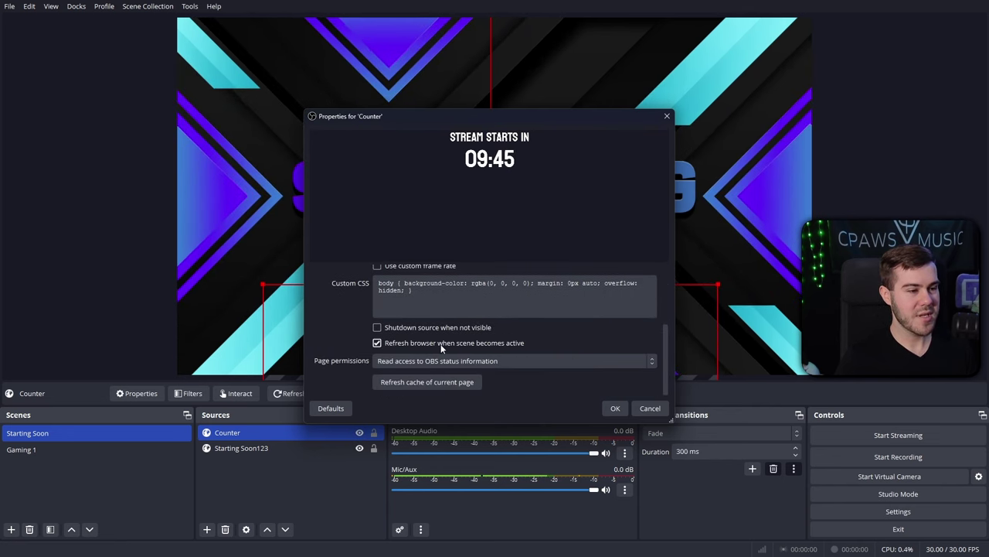
# Apply the setting, then switch to Gaming 1 and back to Starting Soon to restart the countdown.
pyautogui.click(615, 408)
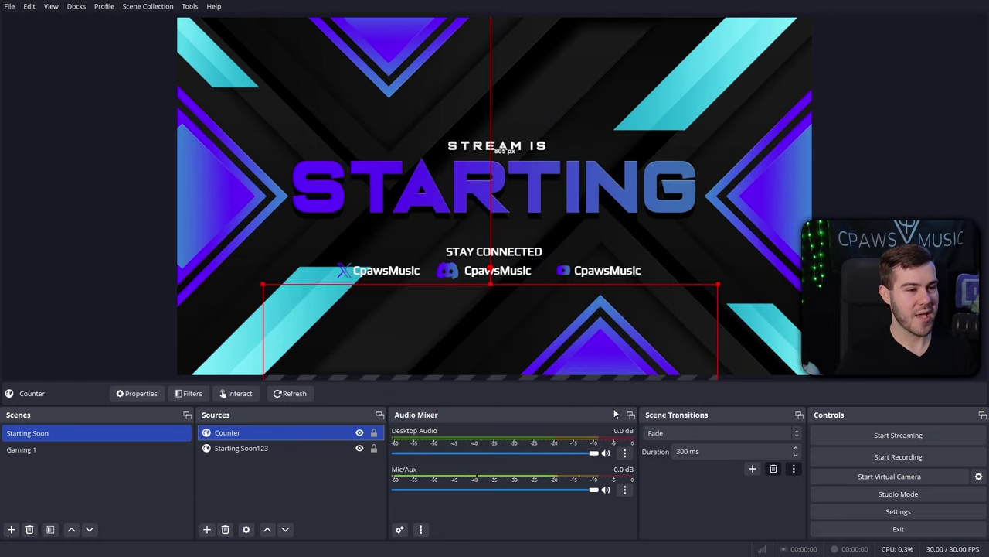
pyautogui.click(87, 453)
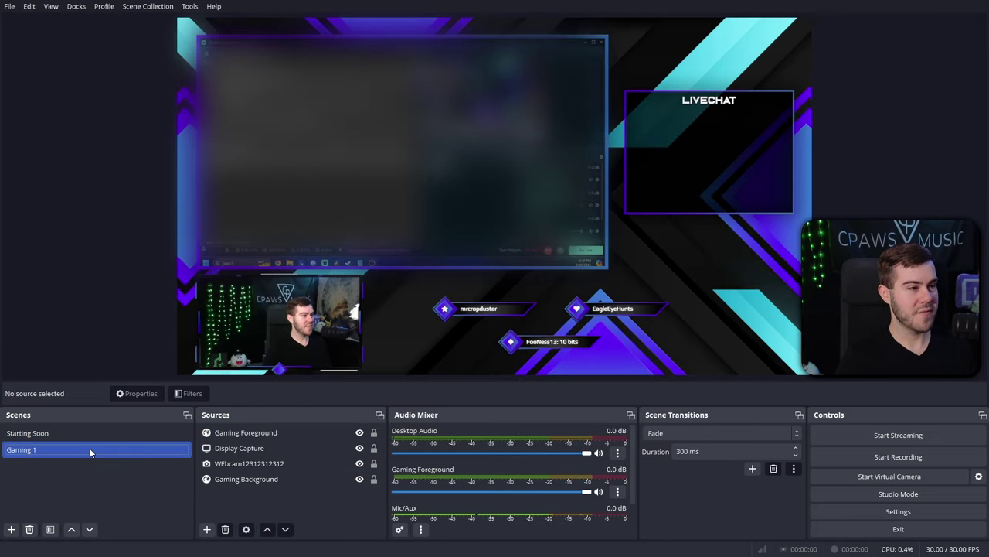
pyautogui.click(93, 432)
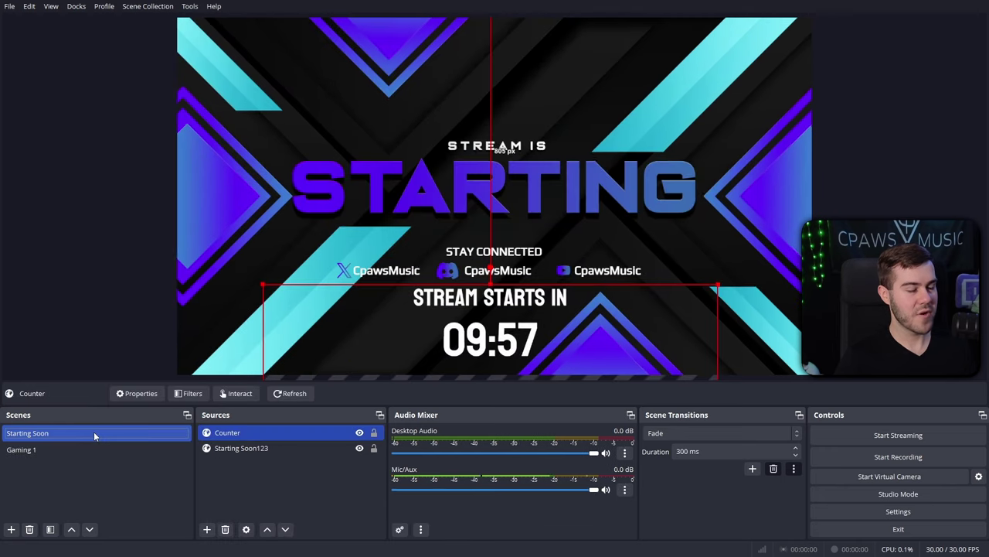